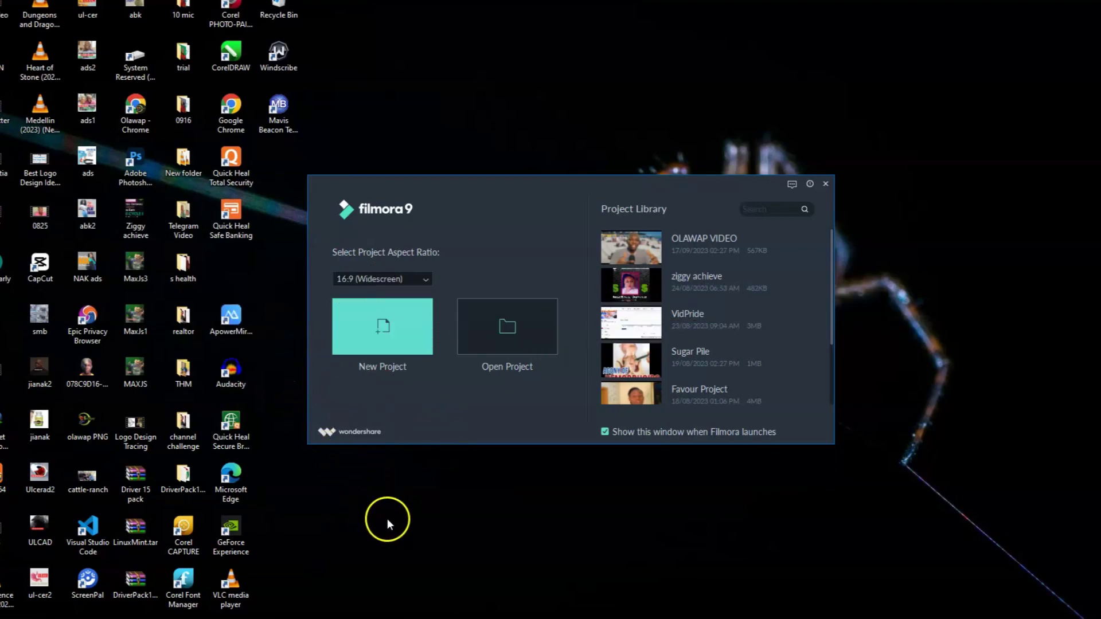
# Step: Create a new project and import trial.mp4 from File Explorer into the media library
pyautogui.click(363, 354)
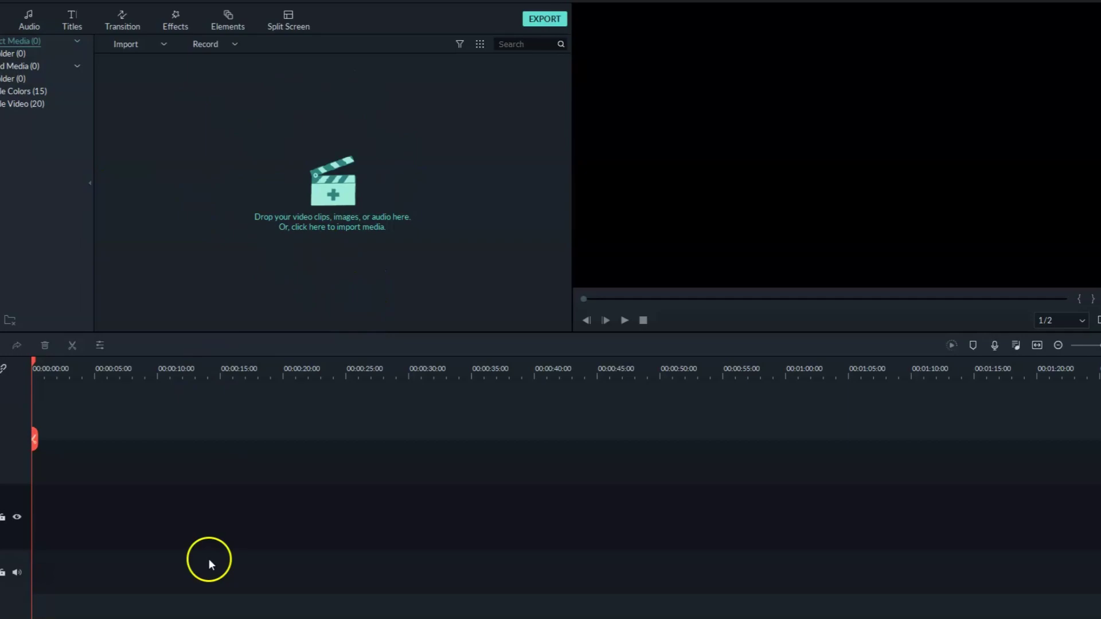
pyautogui.hotkey('alt', 'Tab')
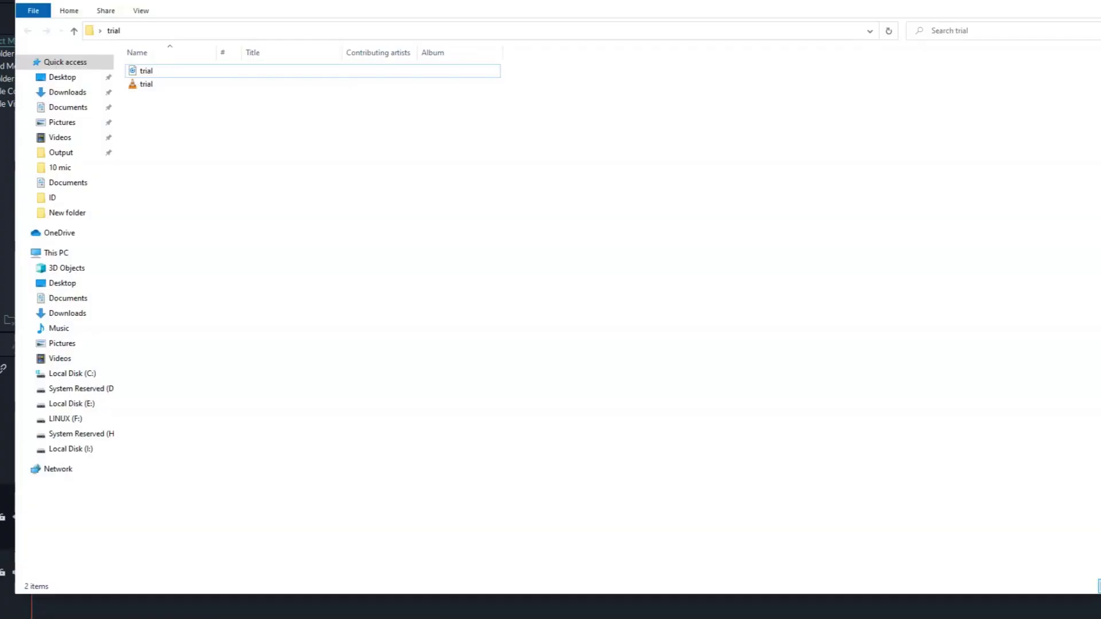
pyautogui.click(155, 85)
pyautogui.moveTo(155, 85); pyautogui.dragTo(304, 217)
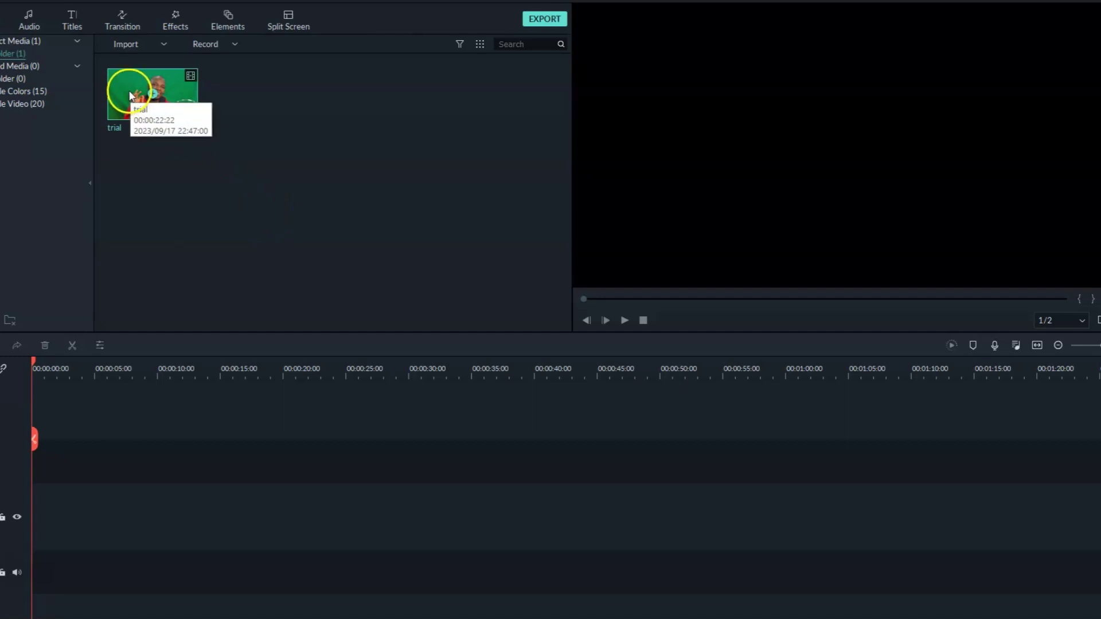
# Step: Place trial.mp4 at 00:00 on the timeline, keeping the project at 1920 x 1080 25fps
pyautogui.moveTo(120, 84); pyautogui.dragTo(28, 515)
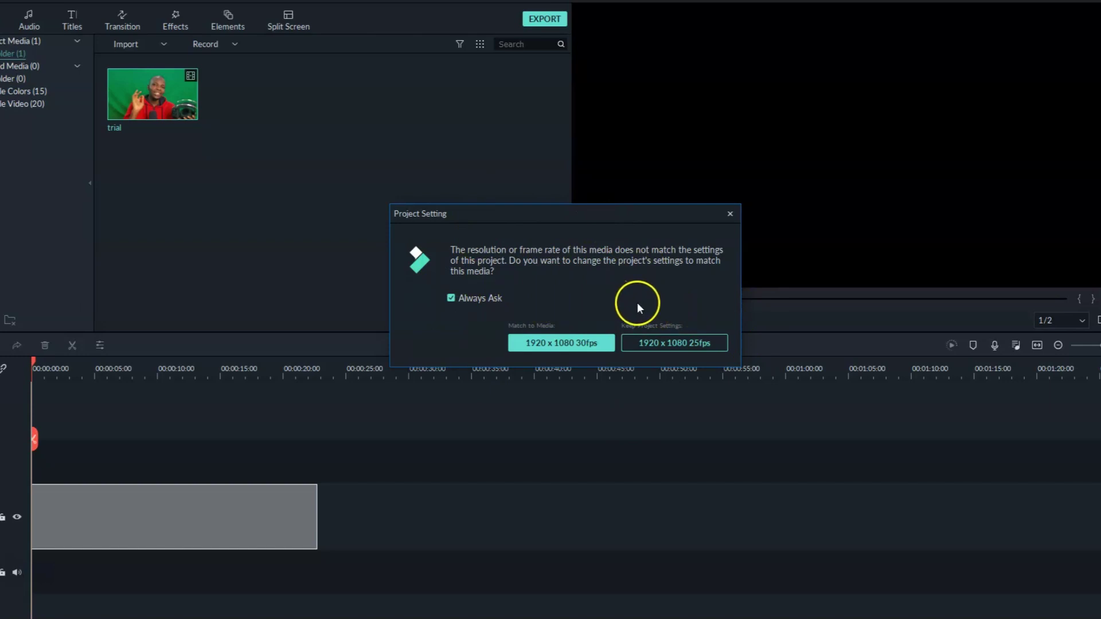
pyautogui.click(675, 346)
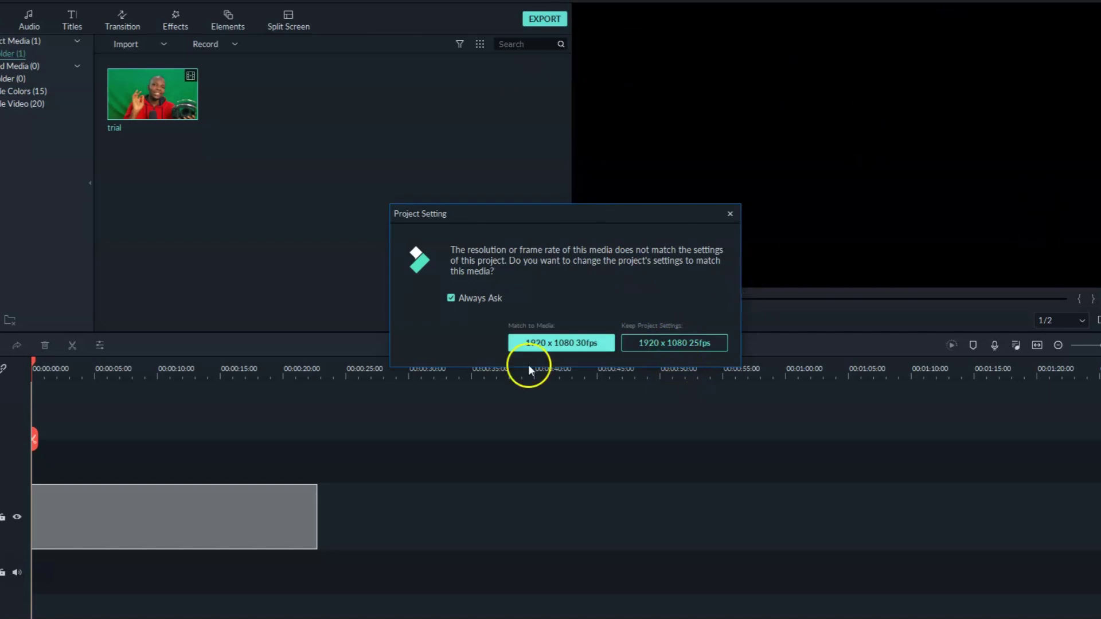
pyautogui.click(660, 341)
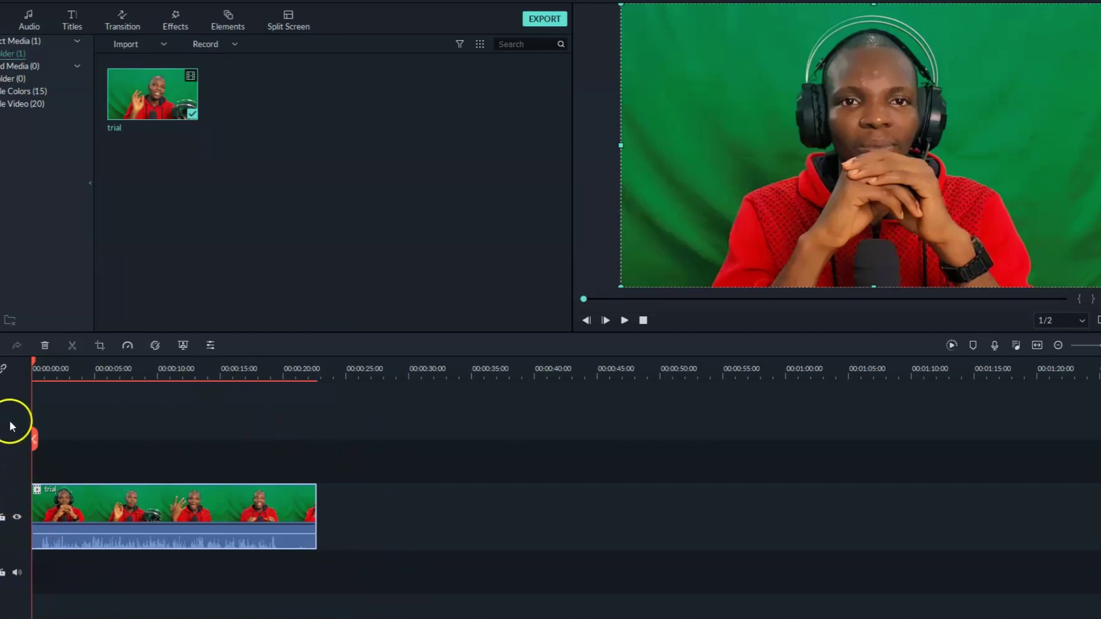
# Step: Apply Green Screen chroma keying to the trial clip on the timeline
pyautogui.rightClick(175, 509)
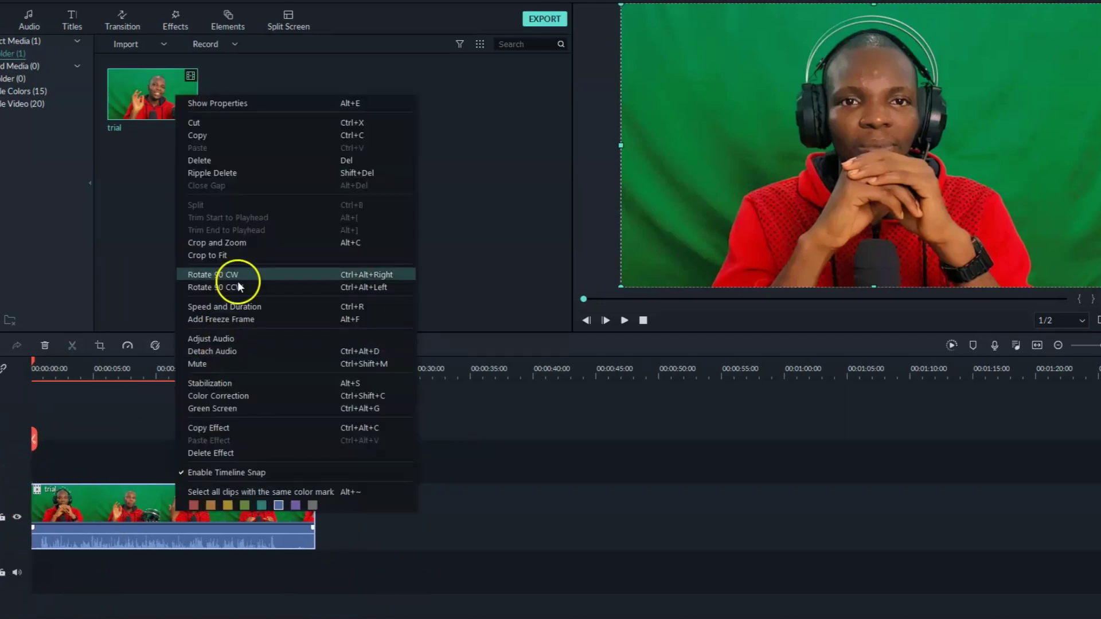
pyautogui.click(226, 407)
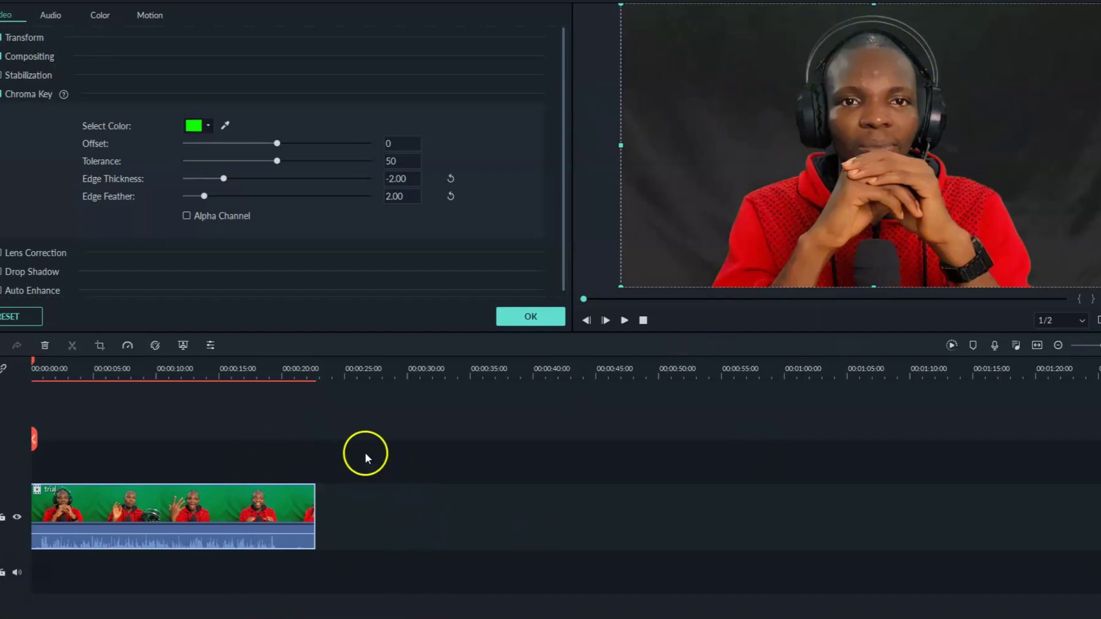
# Step: Drag the ezgif.com-webp-to-jpg (5) Great Wall image from Downloads onto the timeline
pyautogui.hotkey('alt', 'Tab')
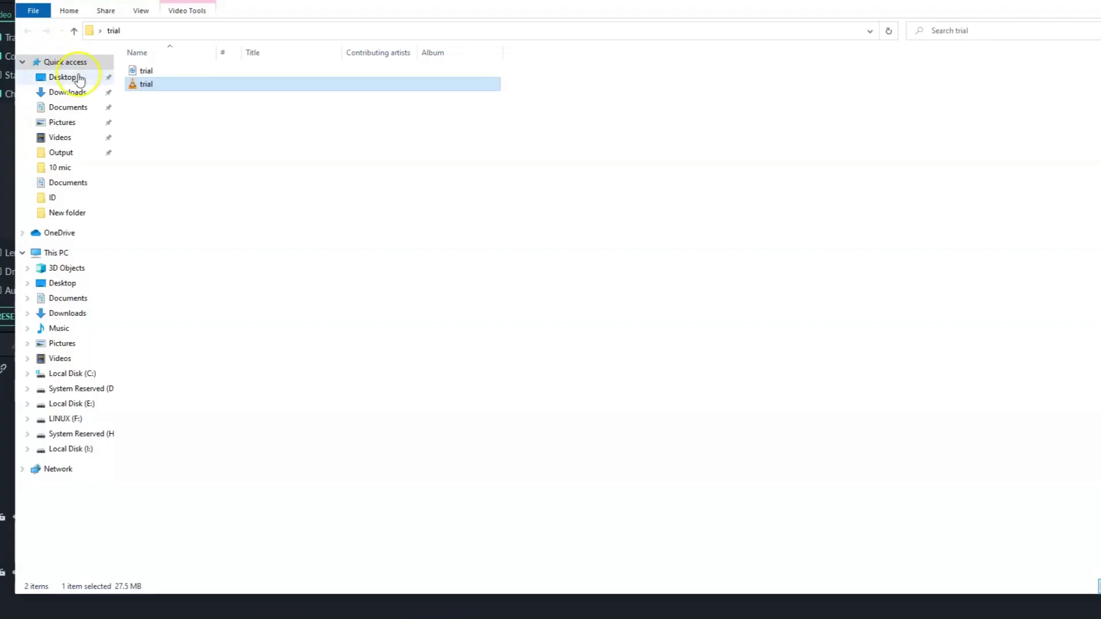
pyautogui.click(65, 91)
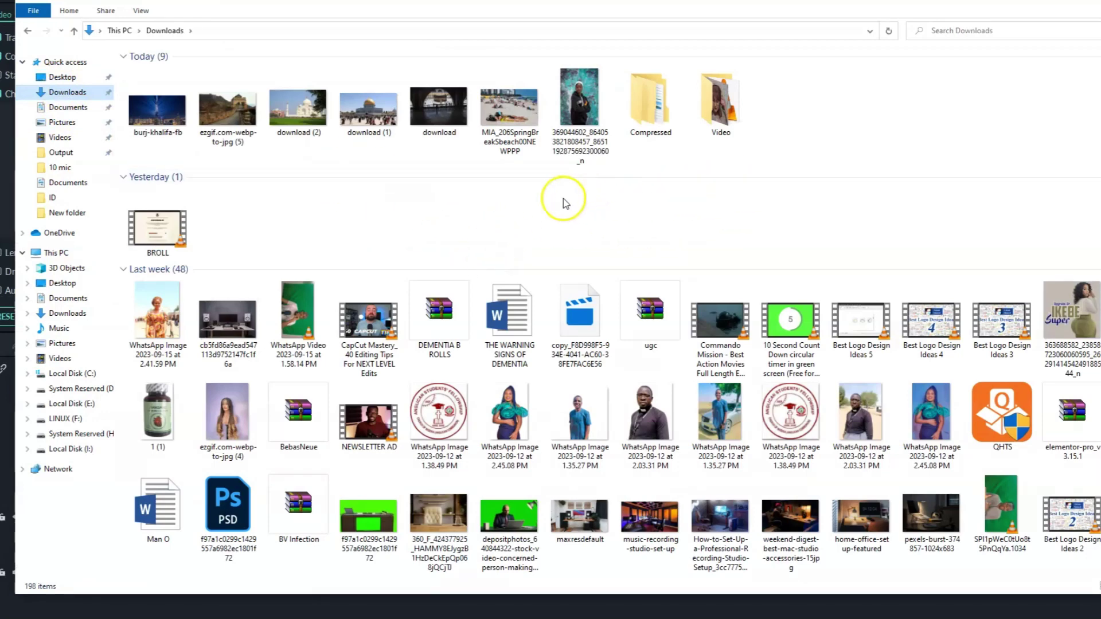
pyautogui.click(218, 108)
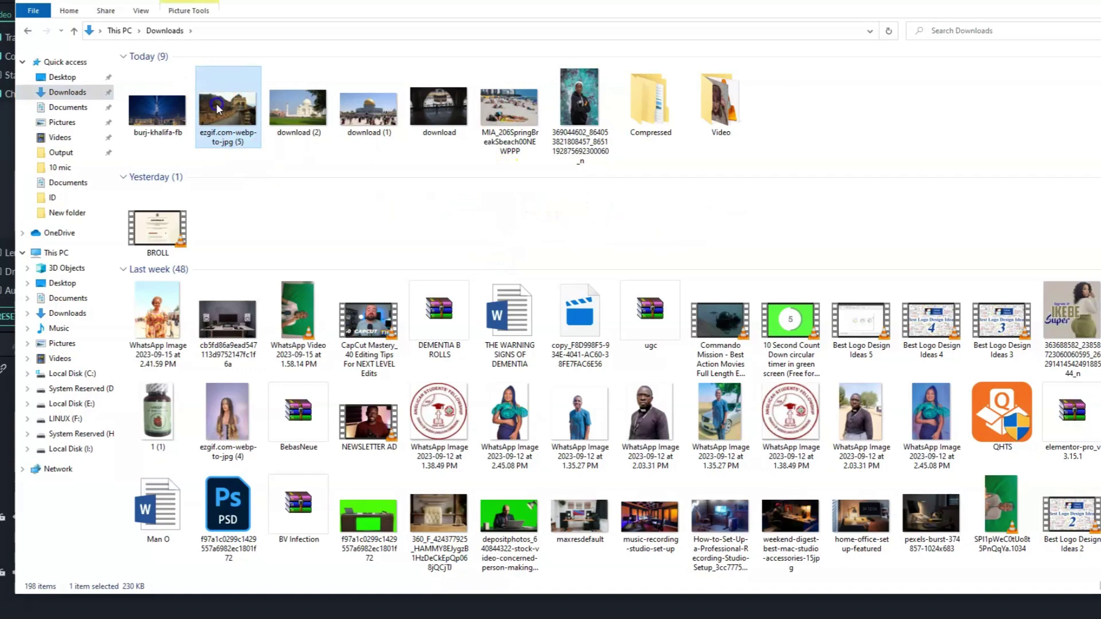
pyautogui.moveTo(222, 105); pyautogui.dragTo(291, 460)
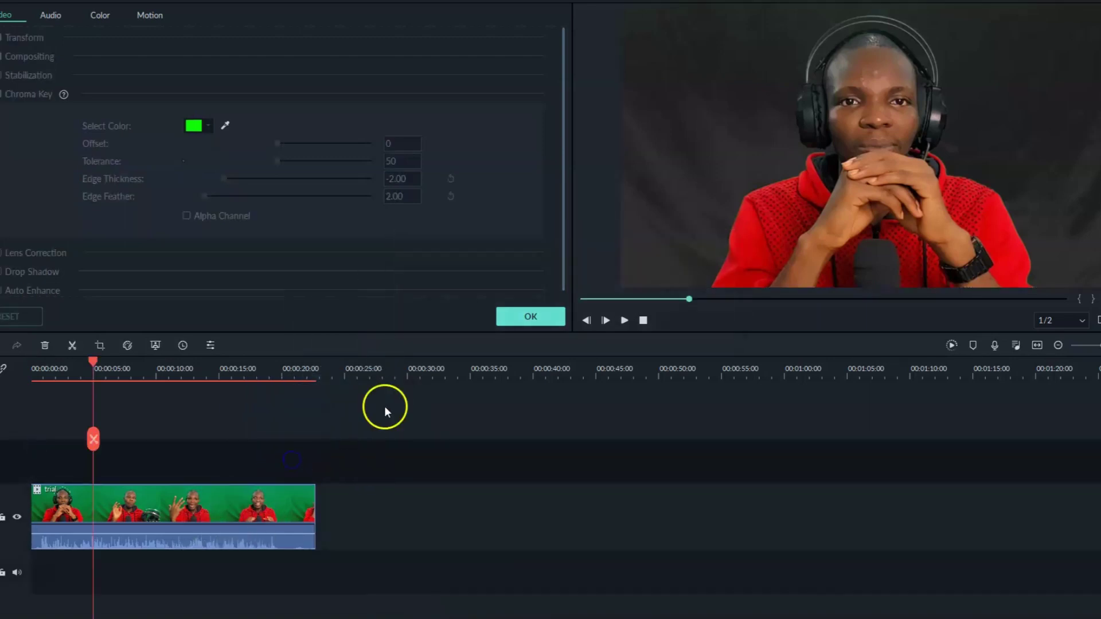
# Step: Close Chroma Key, then stack the Great Wall image under the trial clip, aligned at 00:00
pyautogui.click(505, 321)
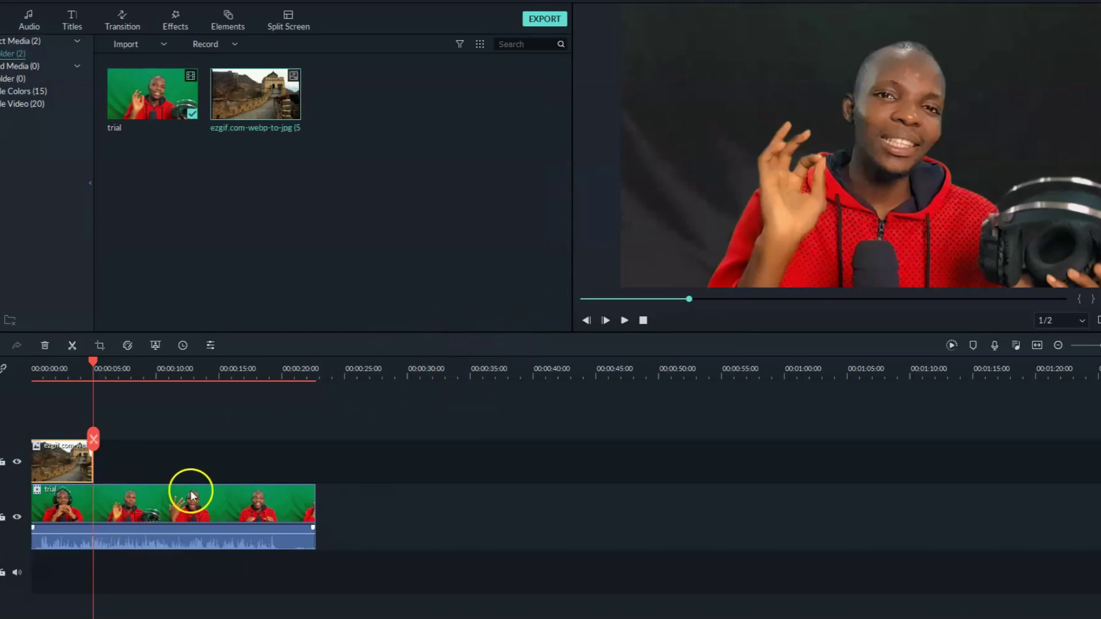
pyautogui.moveTo(84, 459); pyautogui.dragTo(431, 504)
pyautogui.moveTo(205, 494); pyautogui.dragTo(201, 465)
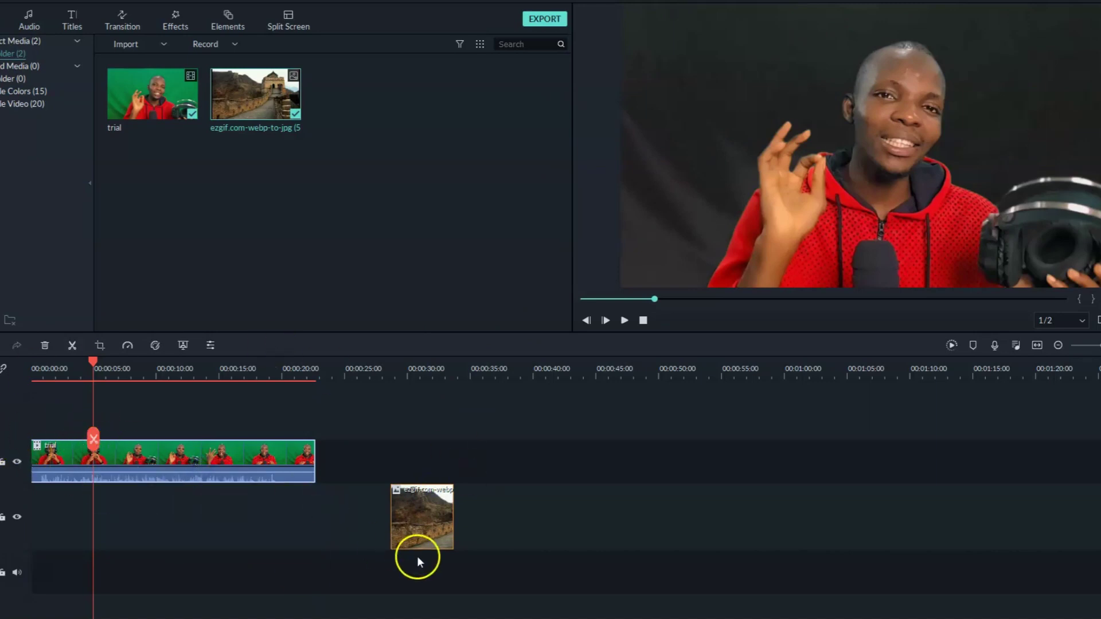
pyautogui.moveTo(421, 515); pyautogui.dragTo(318, 502)
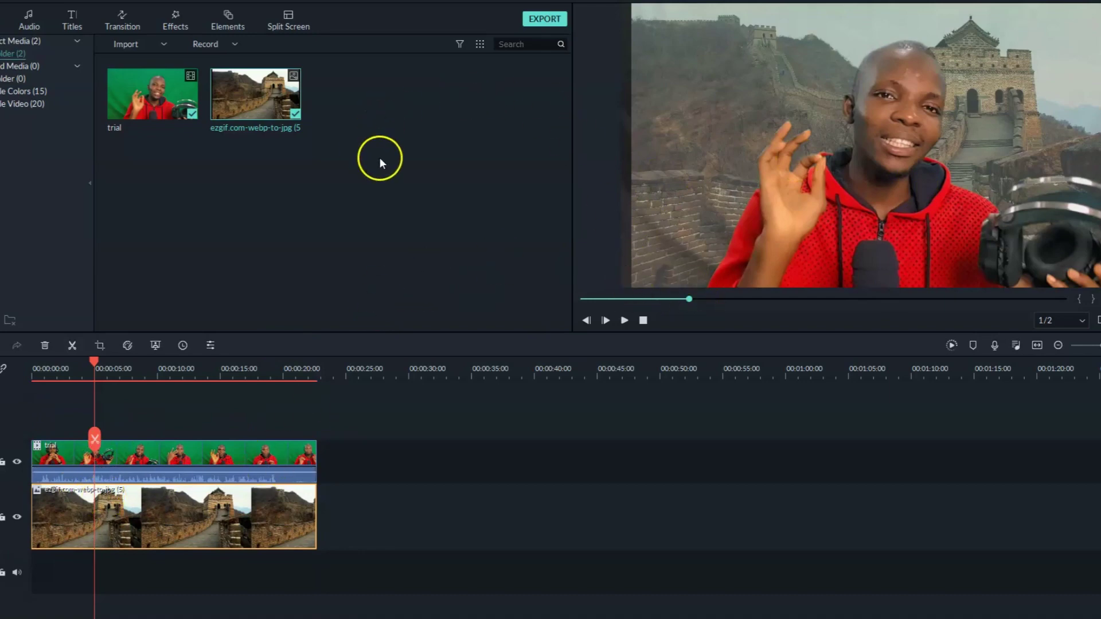
pyautogui.click(183, 376)
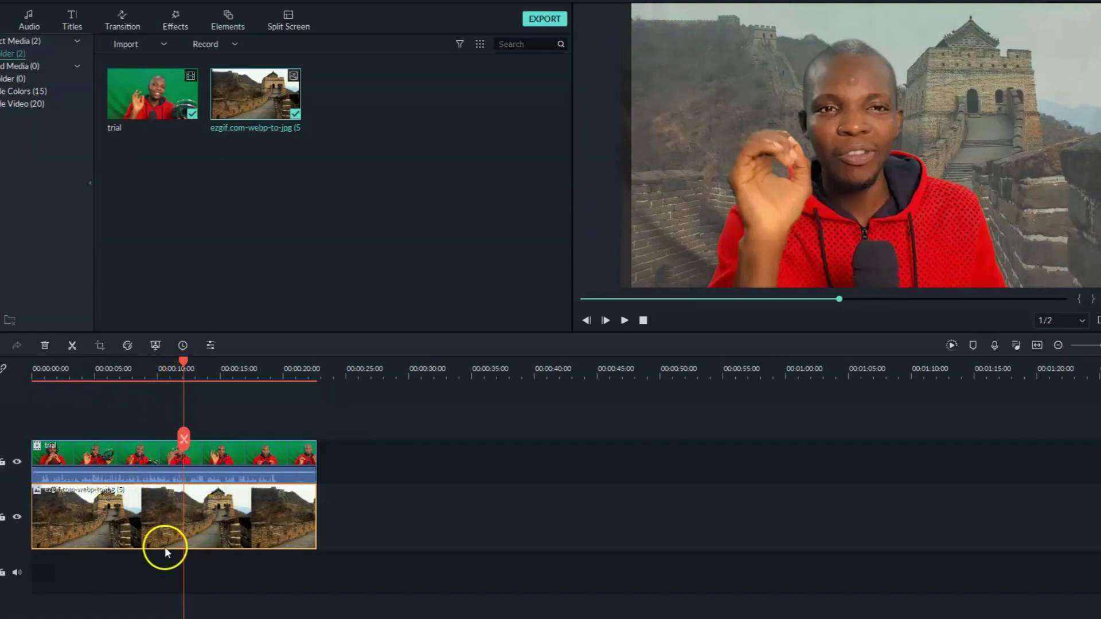
# Step: Crop the Great Wall image to 16:9, shifting the crop area to the picture's bottom
pyautogui.click(101, 347)
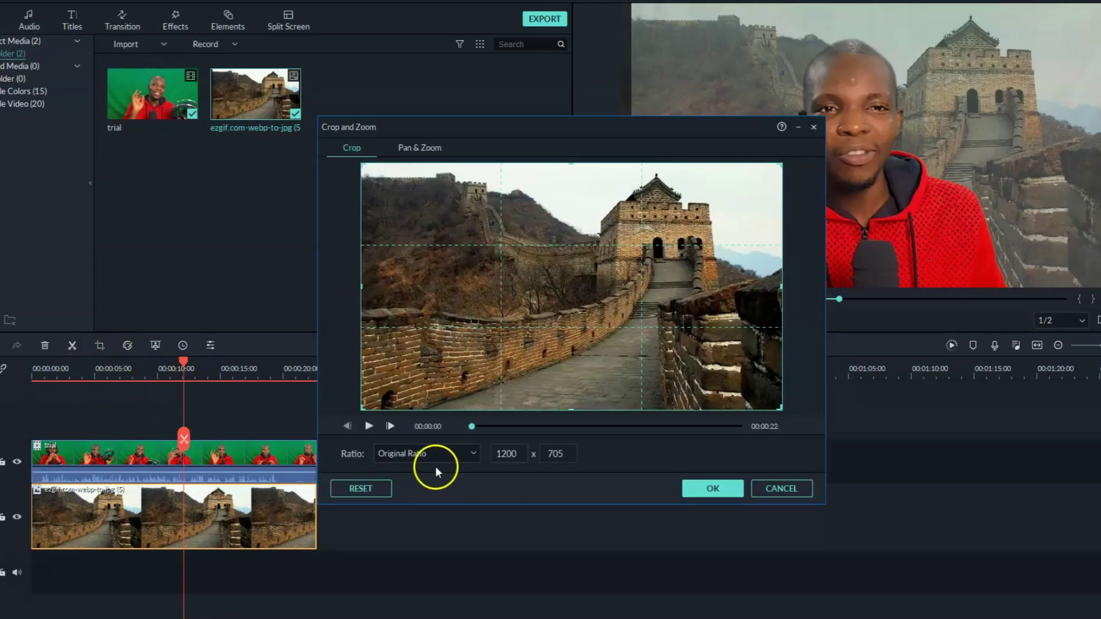
pyautogui.click(406, 450)
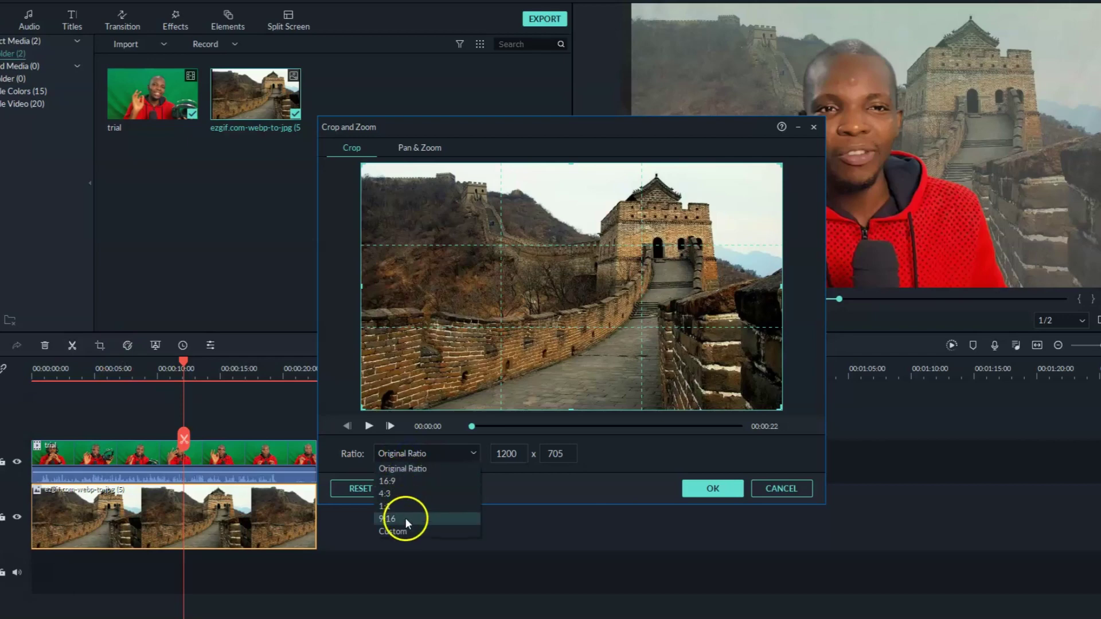
pyautogui.click(403, 480)
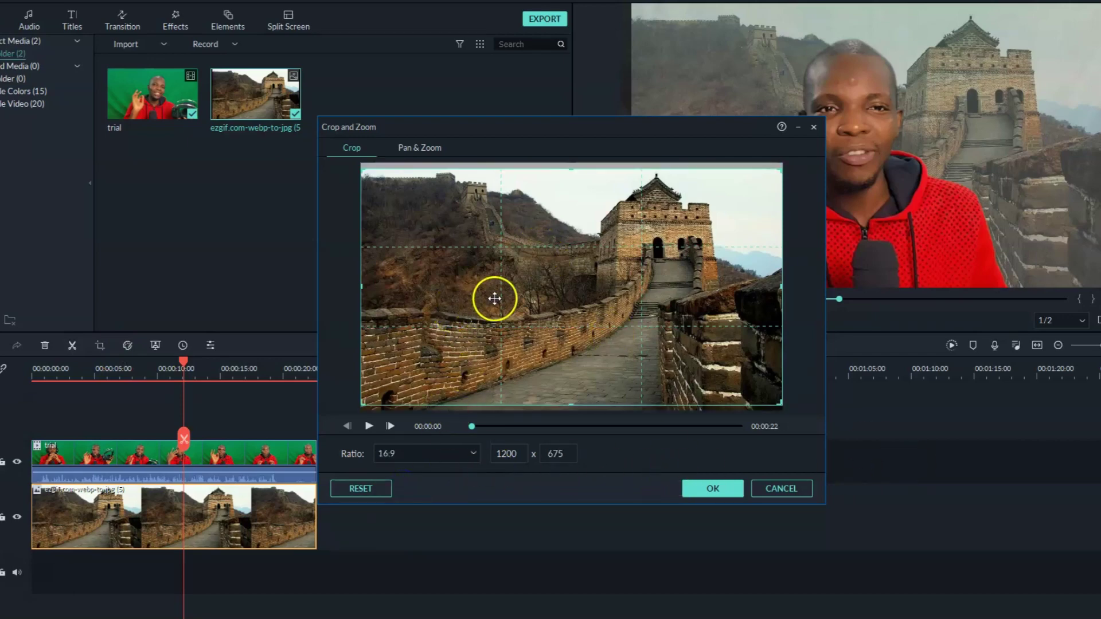
pyautogui.moveTo(493, 298); pyautogui.dragTo(504, 377)
pyautogui.click(698, 494)
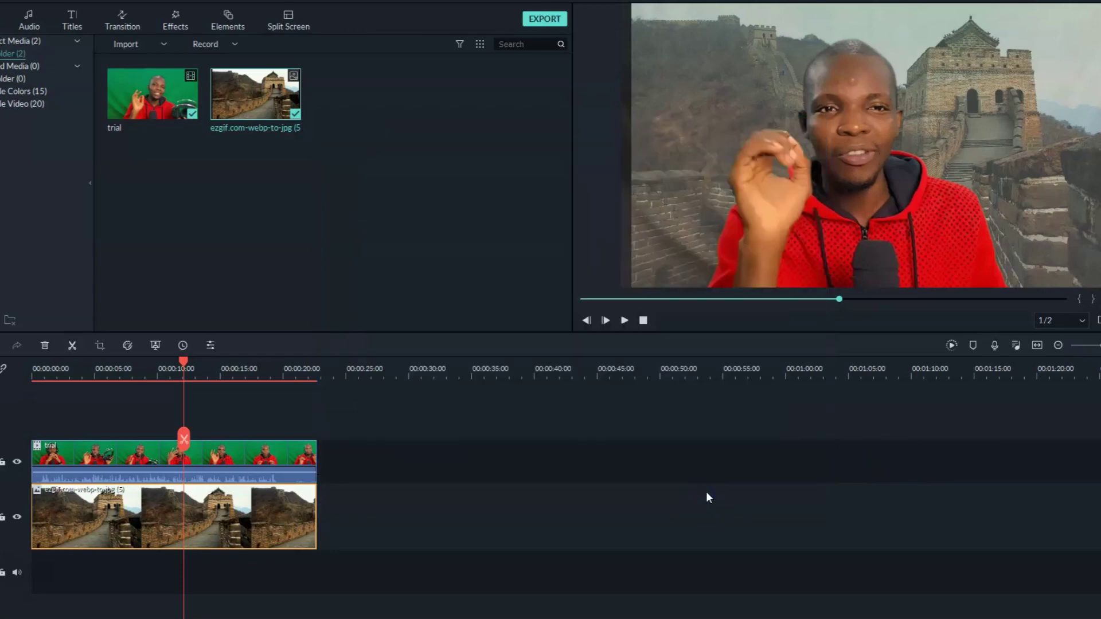
pyautogui.click(623, 156)
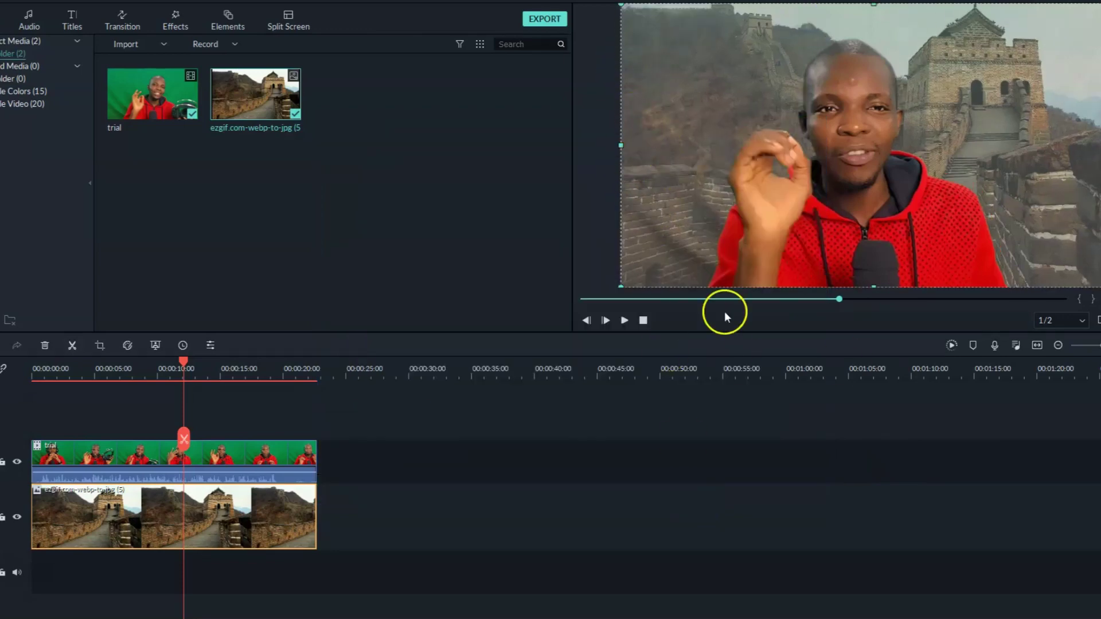
# Step: Re-key the trial clip with Offset 9, Edge Thickness 0.00 and Edge Feather 0.00
pyautogui.click(126, 453)
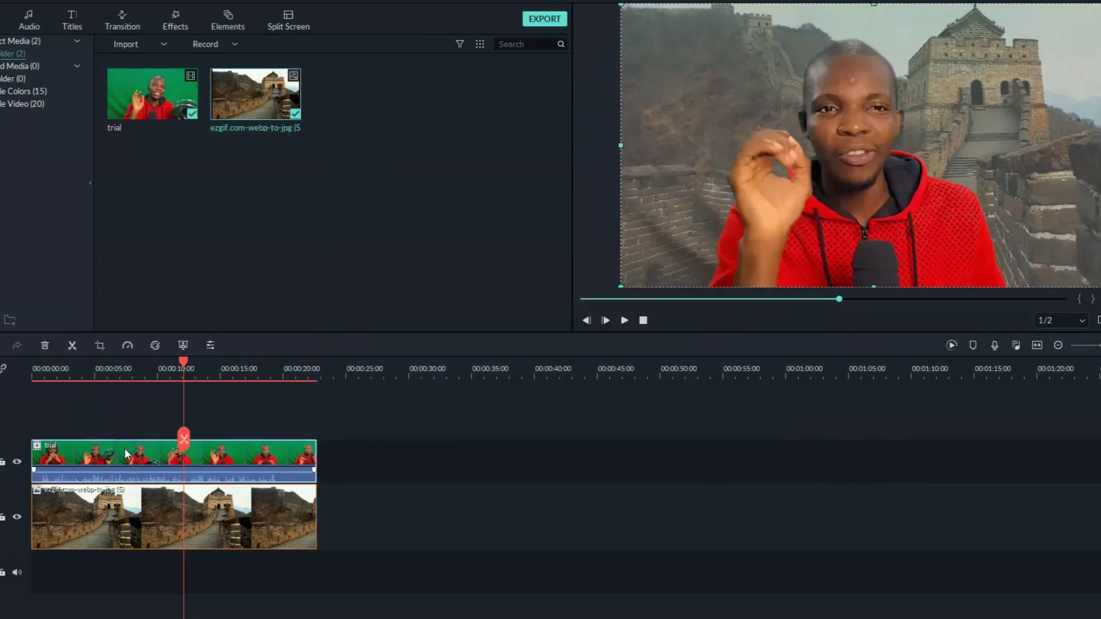
pyautogui.rightClick(126, 453)
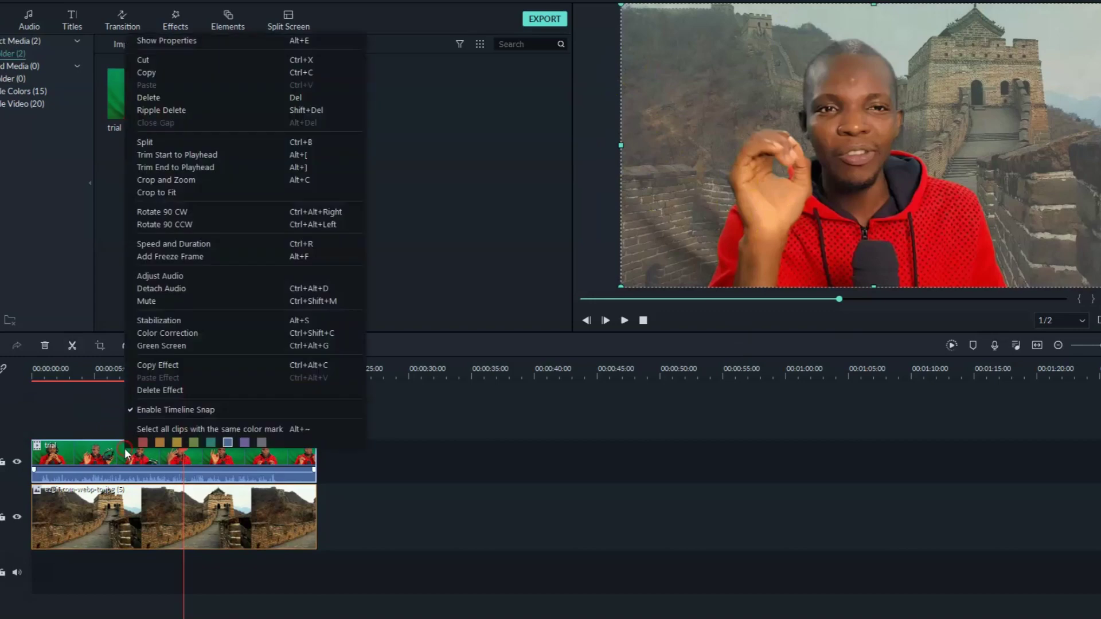
pyautogui.click(167, 346)
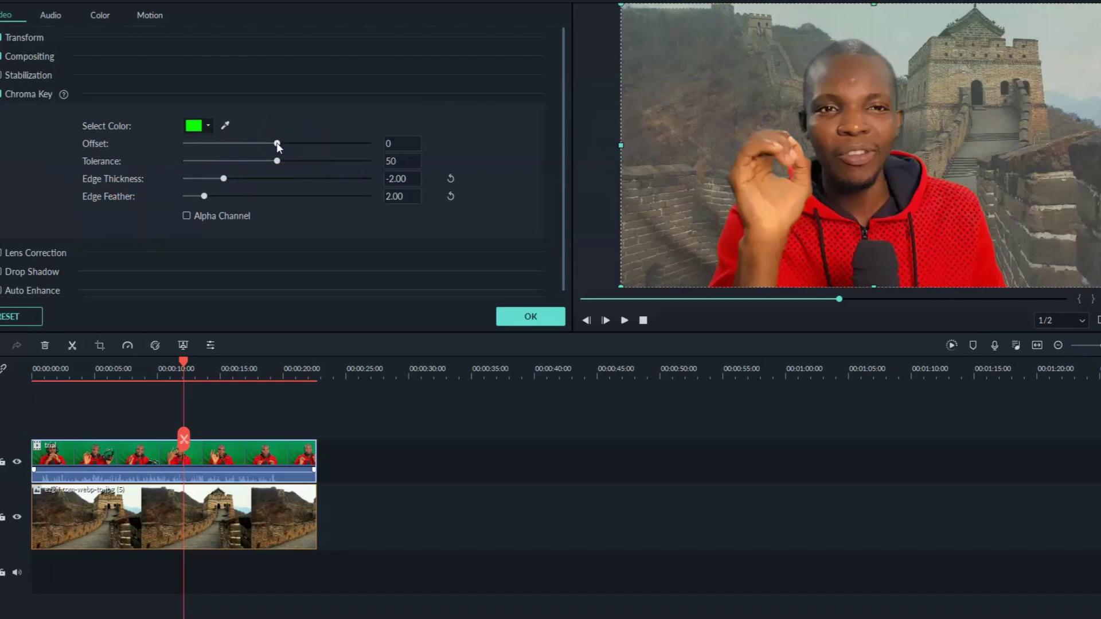
pyautogui.moveTo(279, 144); pyautogui.dragTo(289, 147)
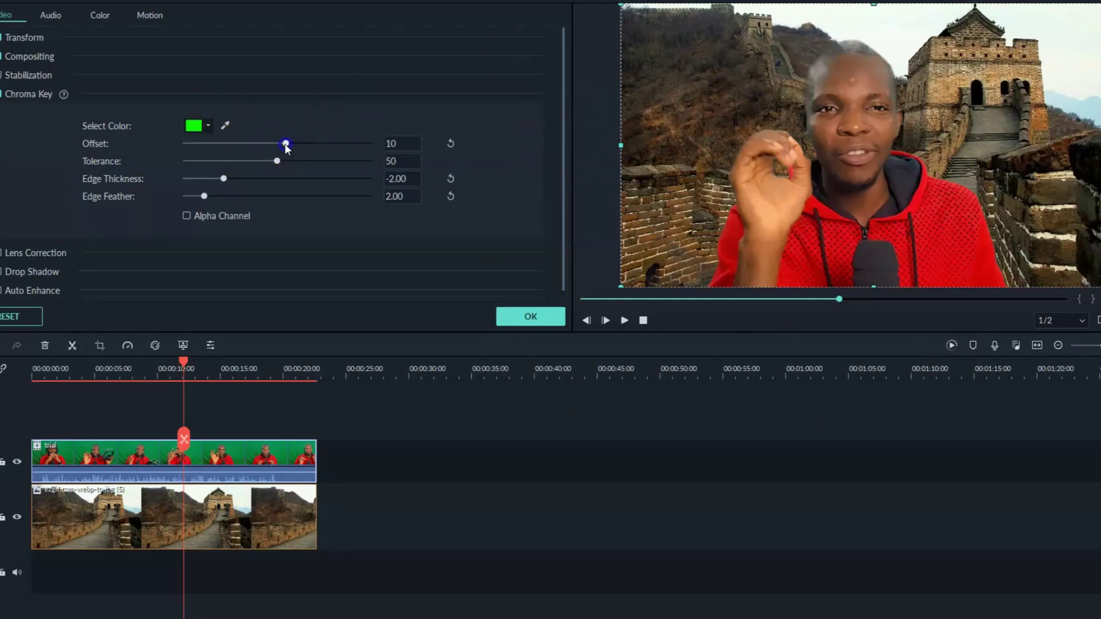
pyautogui.moveTo(286, 146); pyautogui.dragTo(286, 146)
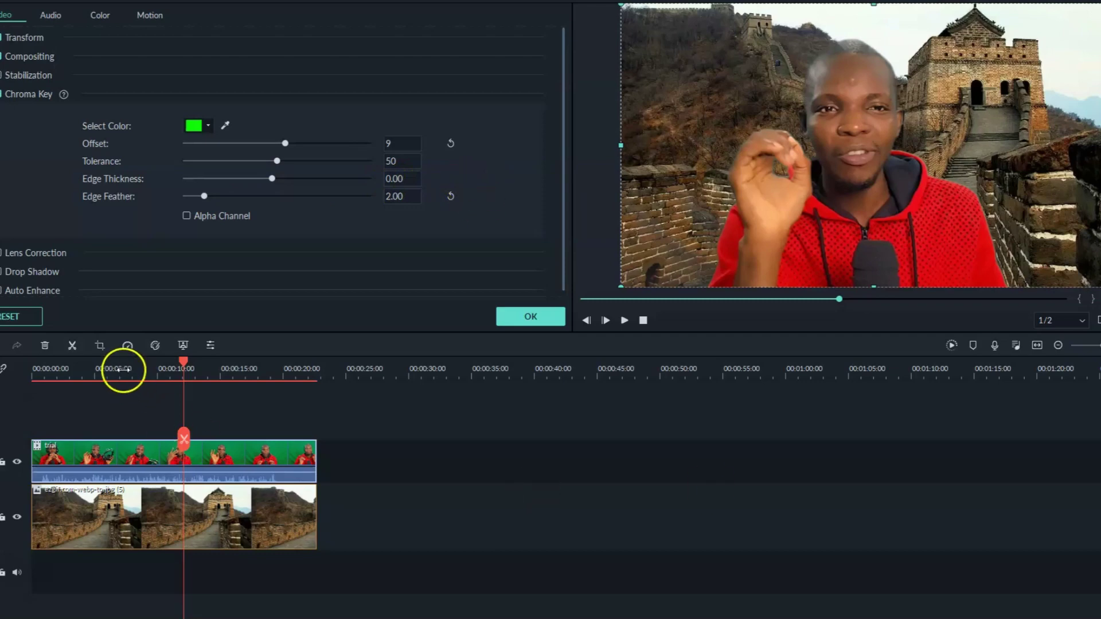
pyautogui.moveTo(204, 196); pyautogui.dragTo(186, 198)
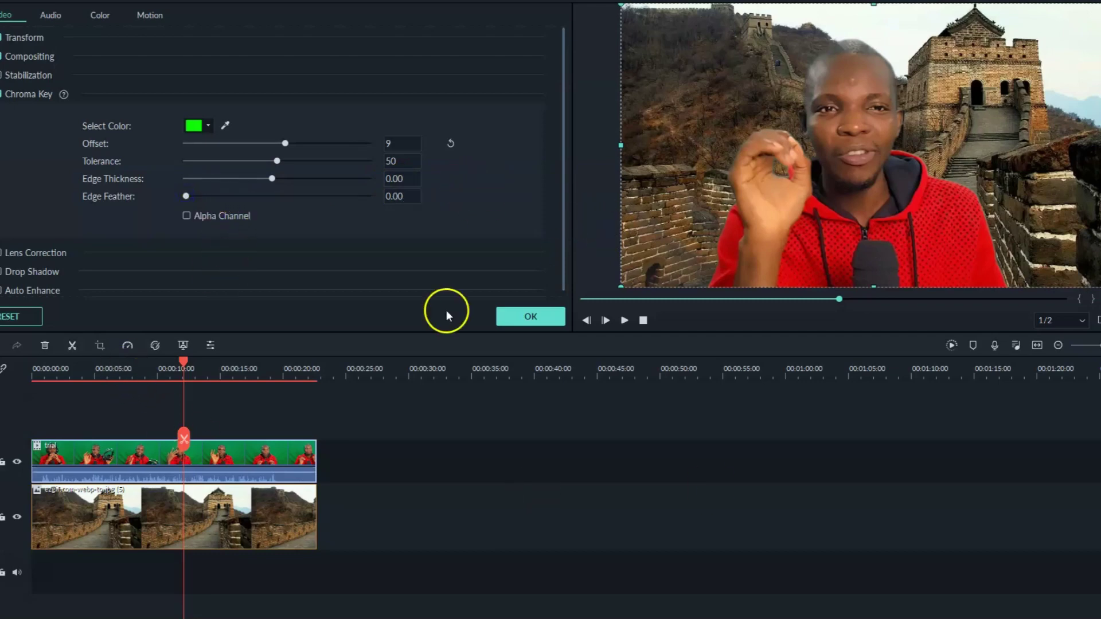
pyautogui.moveTo(181, 363); pyautogui.dragTo(27, 346)
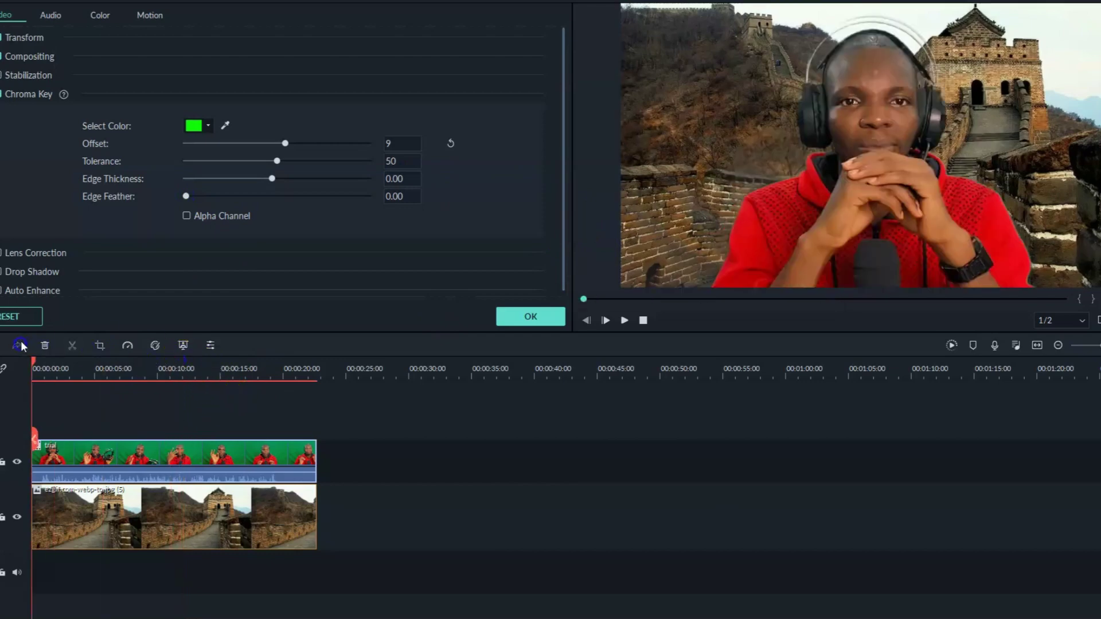
# Step: Play back the keyed result from the start, then confirm the chroma key settings with OK
pyautogui.click(624, 320)
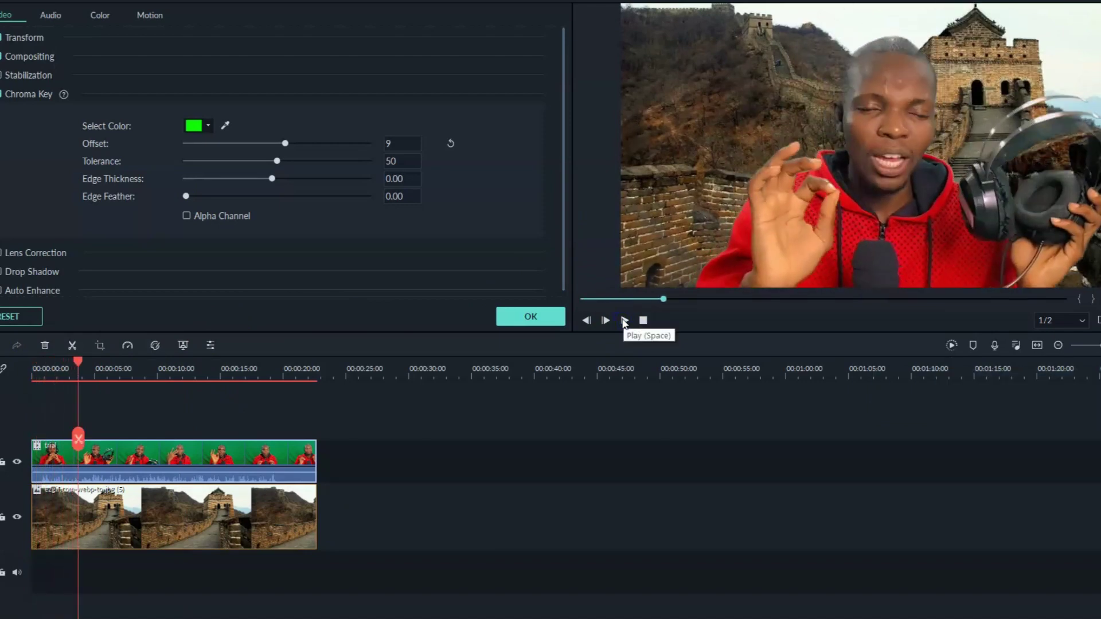
pyautogui.click(624, 320)
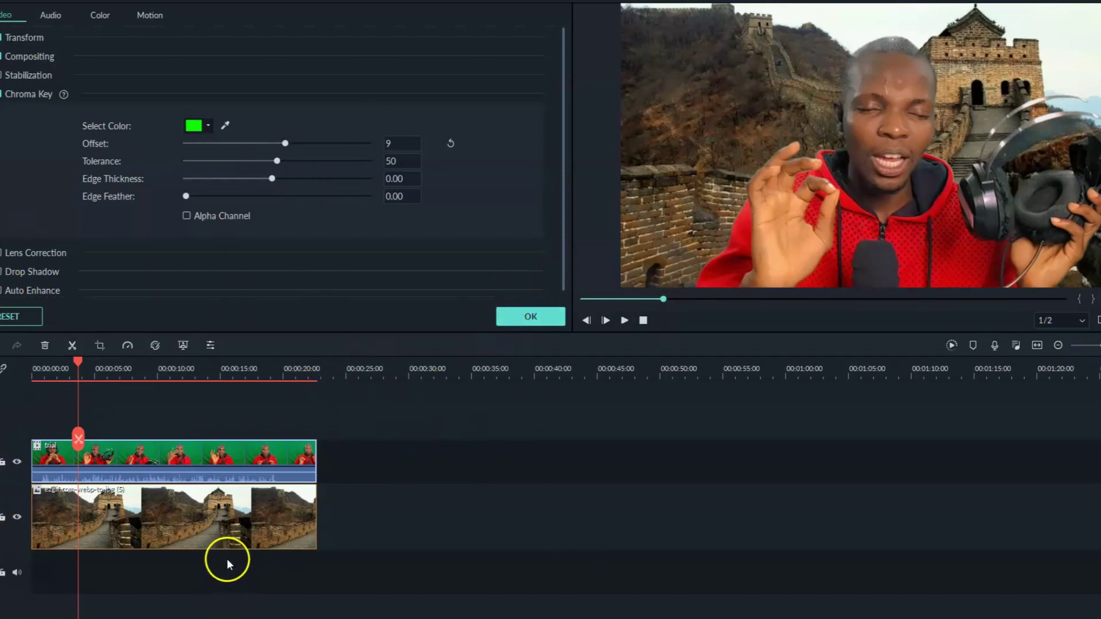
pyautogui.moveTo(77, 364); pyautogui.dragTo(33, 367)
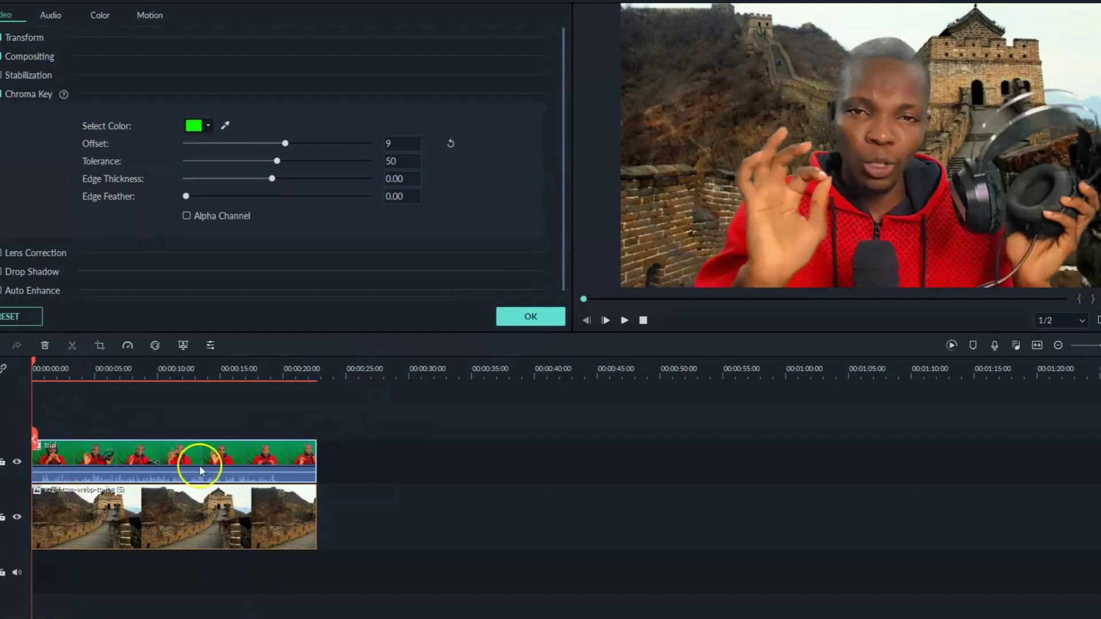
pyautogui.click(207, 527)
pyautogui.click(530, 316)
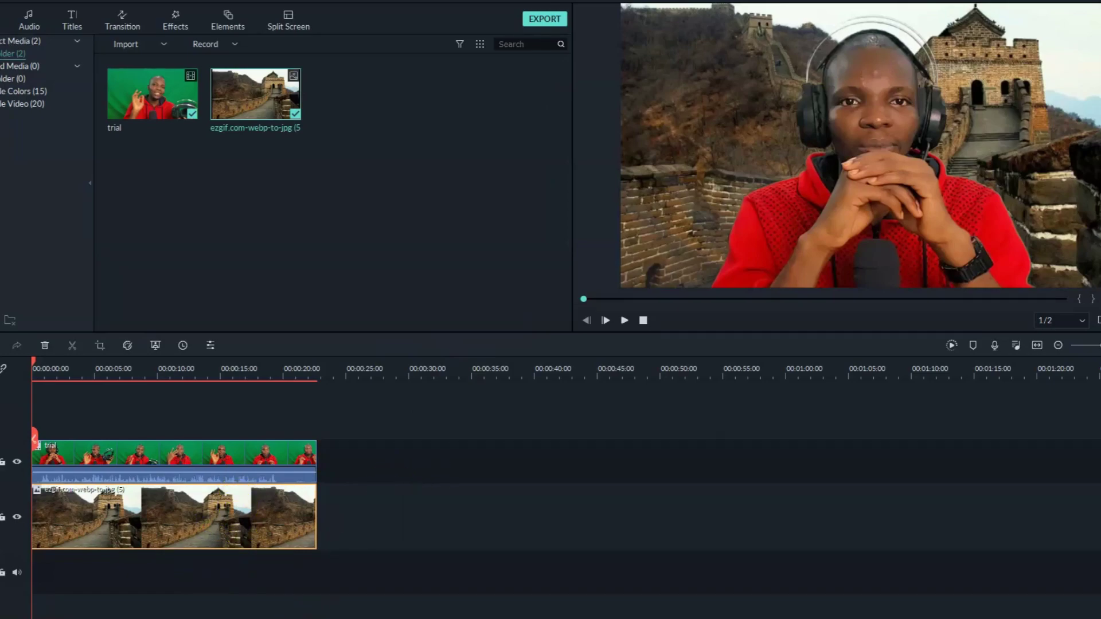
# Step: Drag the maxresdefault studio-room image from Downloads into Filmora's media library
pyautogui.click(258, 602)
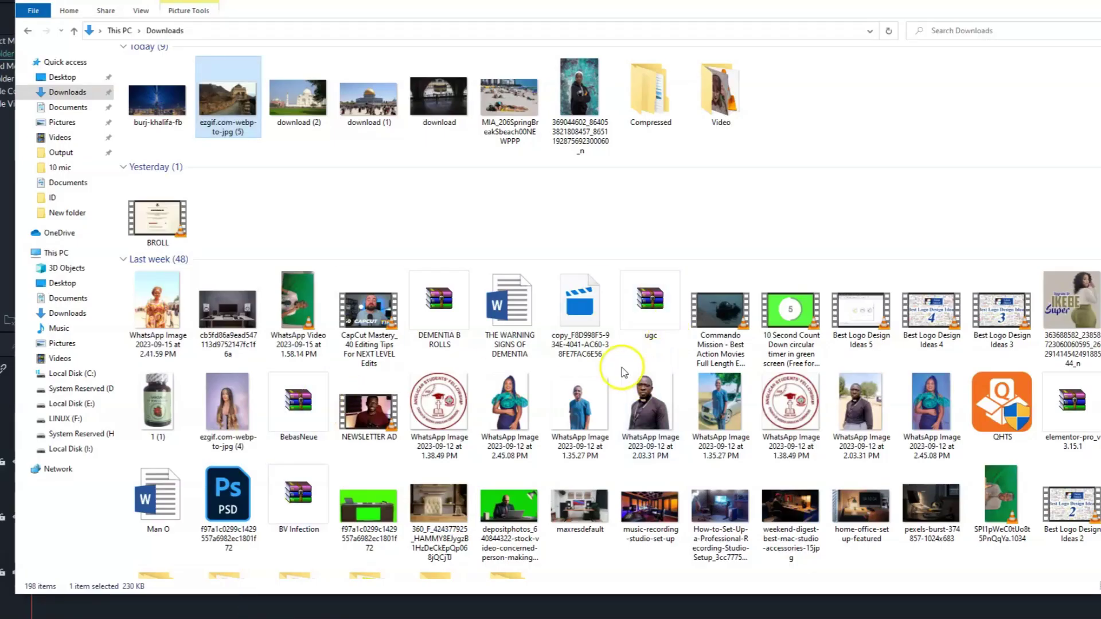
pyautogui.scroll(-10, 602, 355)
pyautogui.scroll(8, 581, 337)
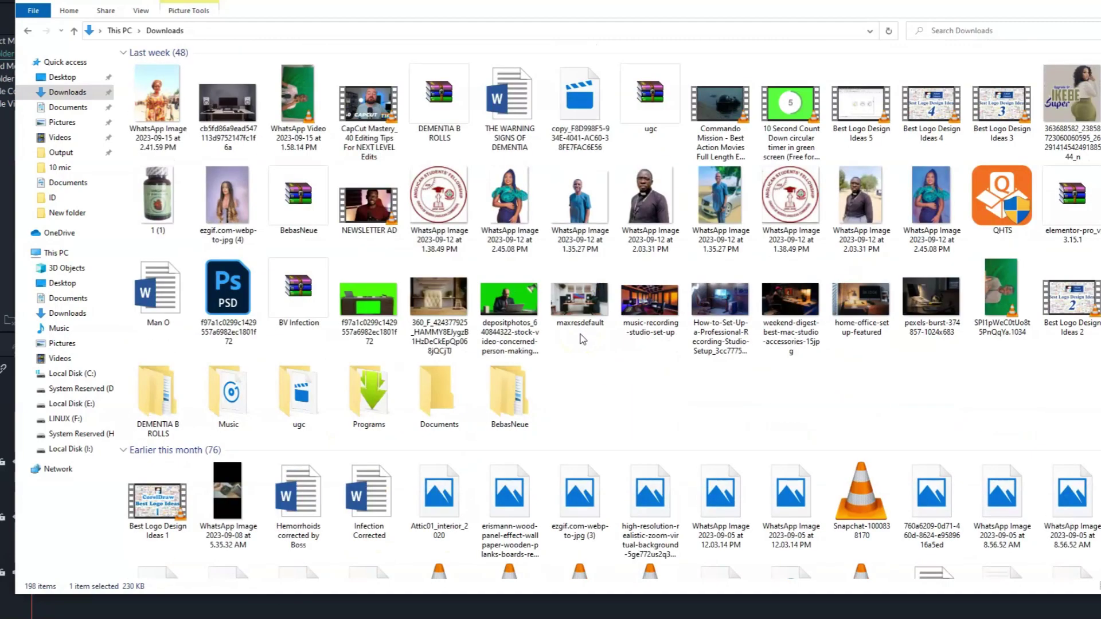
pyautogui.scroll(3, 580, 338)
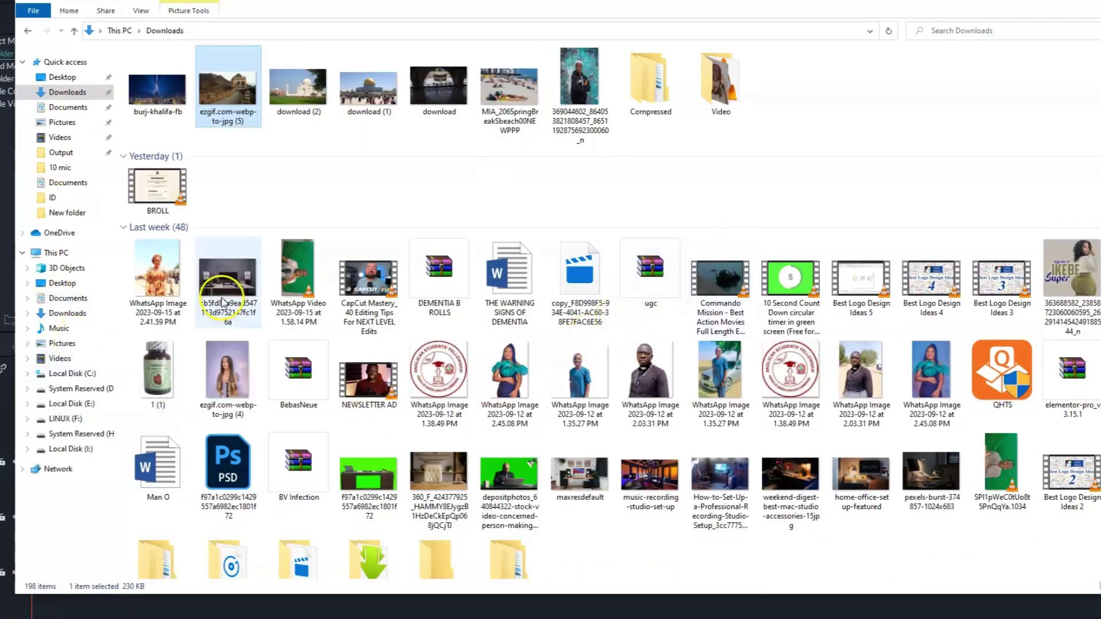
pyautogui.click(213, 279)
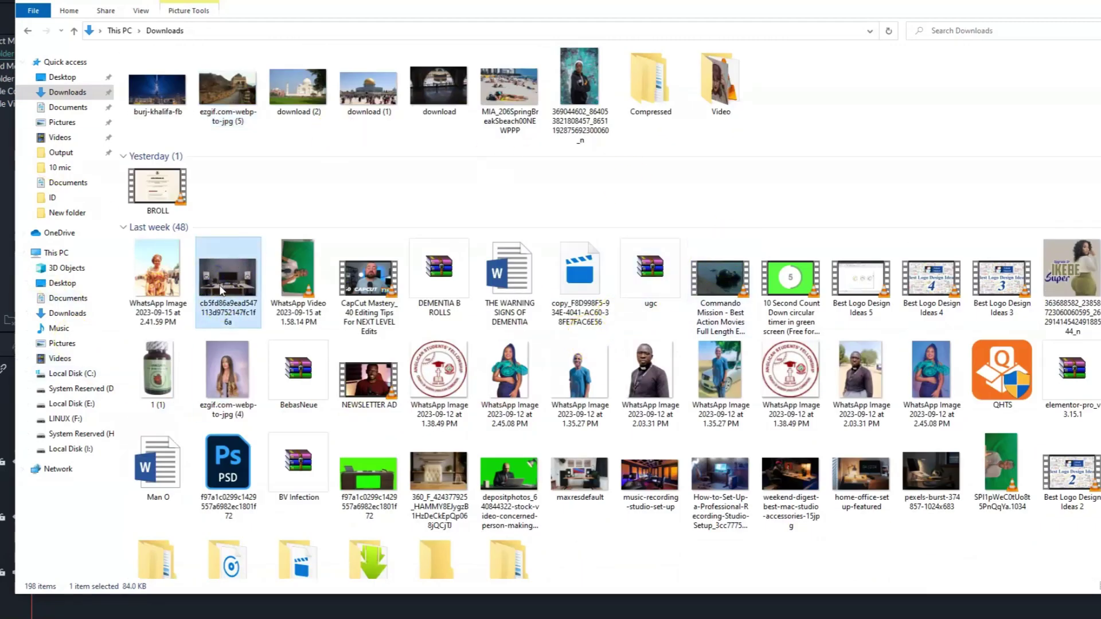
pyautogui.click(500, 378)
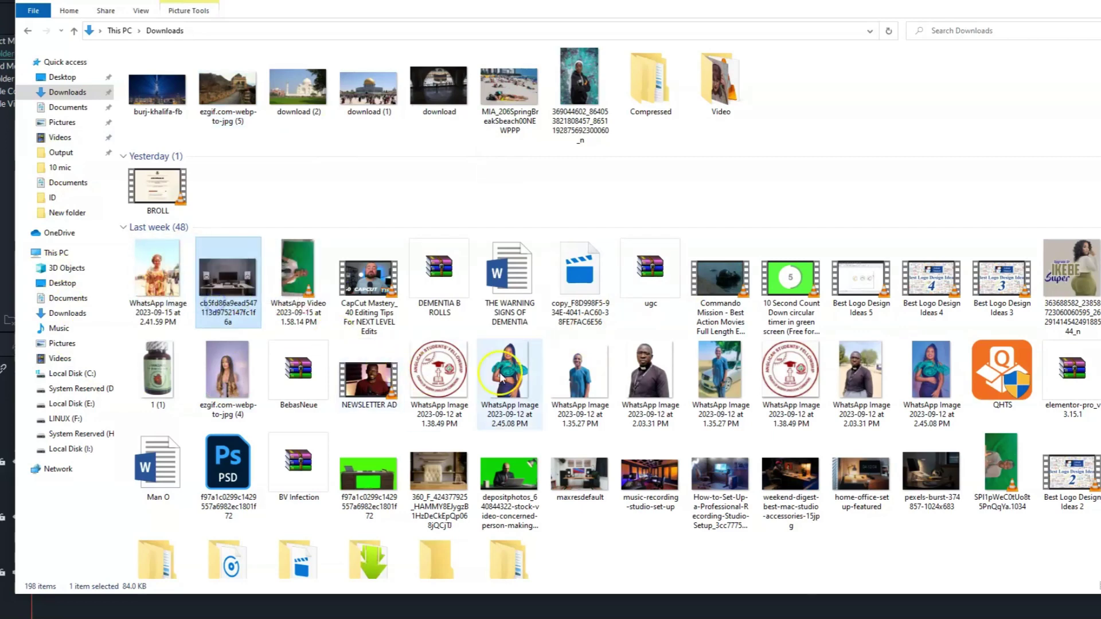
pyautogui.click(564, 469)
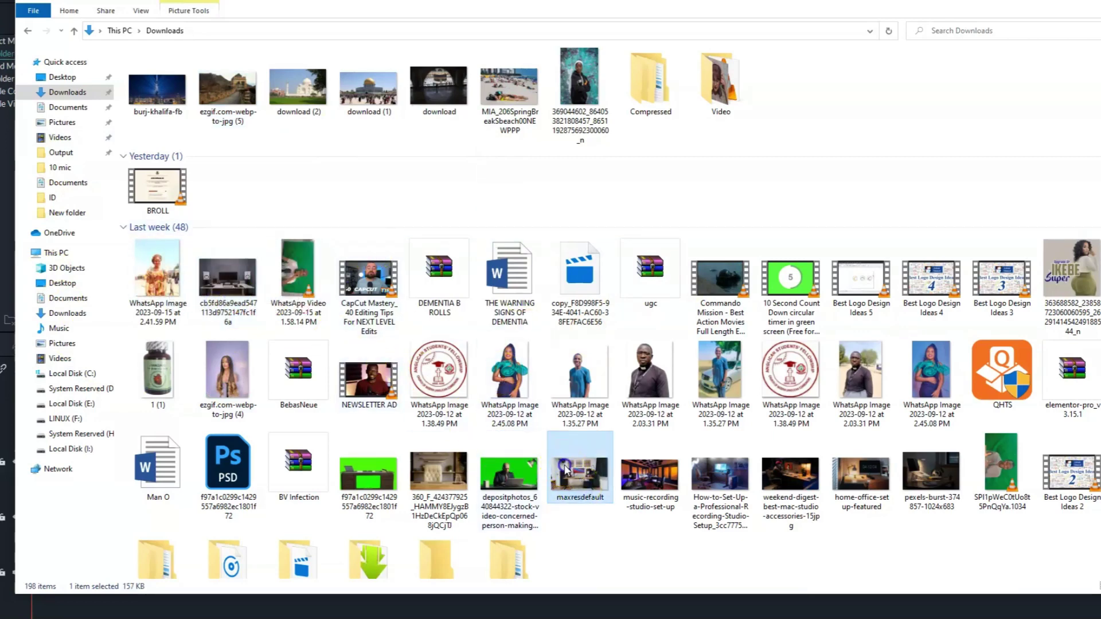
pyautogui.moveTo(565, 469); pyautogui.dragTo(344, 189)
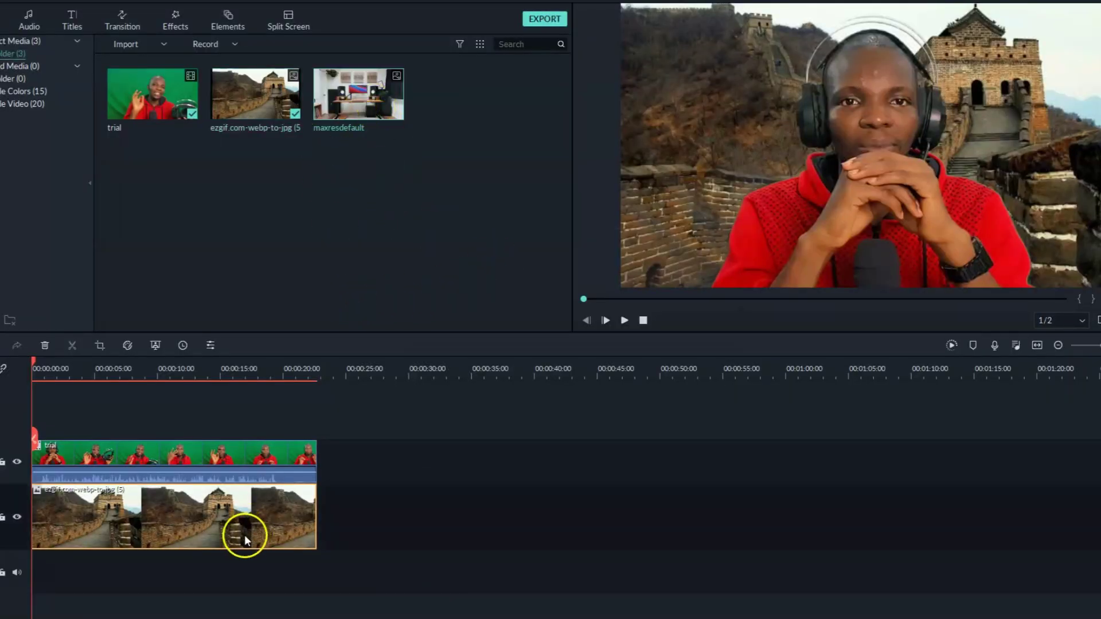
# Step: Replace the Great Wall clip with the maxresdefault image on the second track
pyautogui.press('Delete')
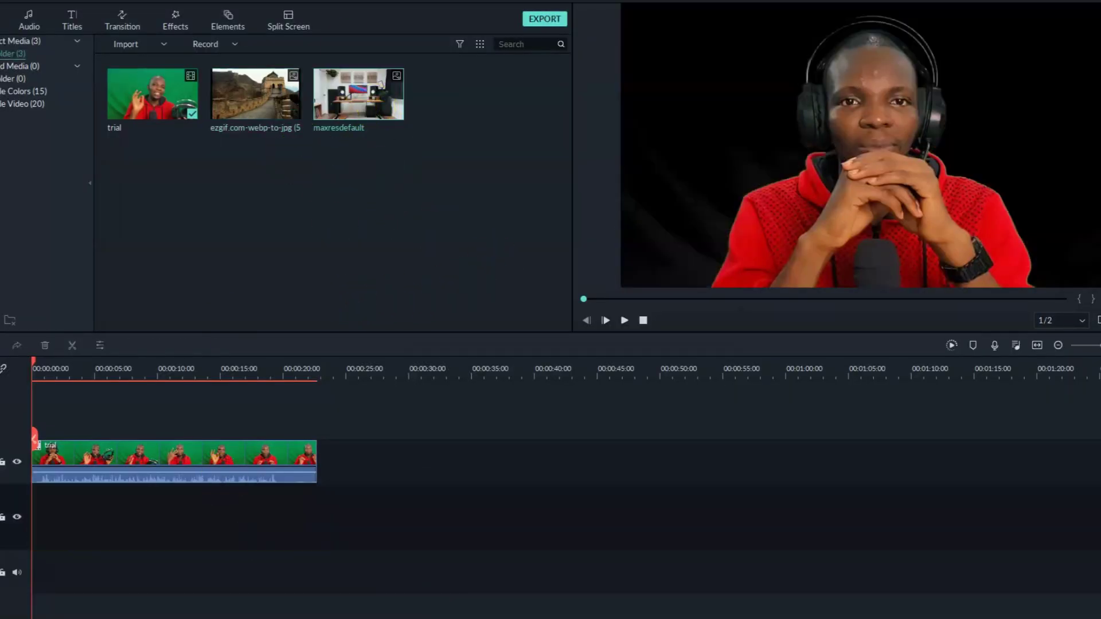
pyautogui.moveTo(337, 86); pyautogui.dragTo(2, 535)
pyautogui.moveTo(364, 80); pyautogui.dragTo(316, 520)
pyautogui.click(112, 532)
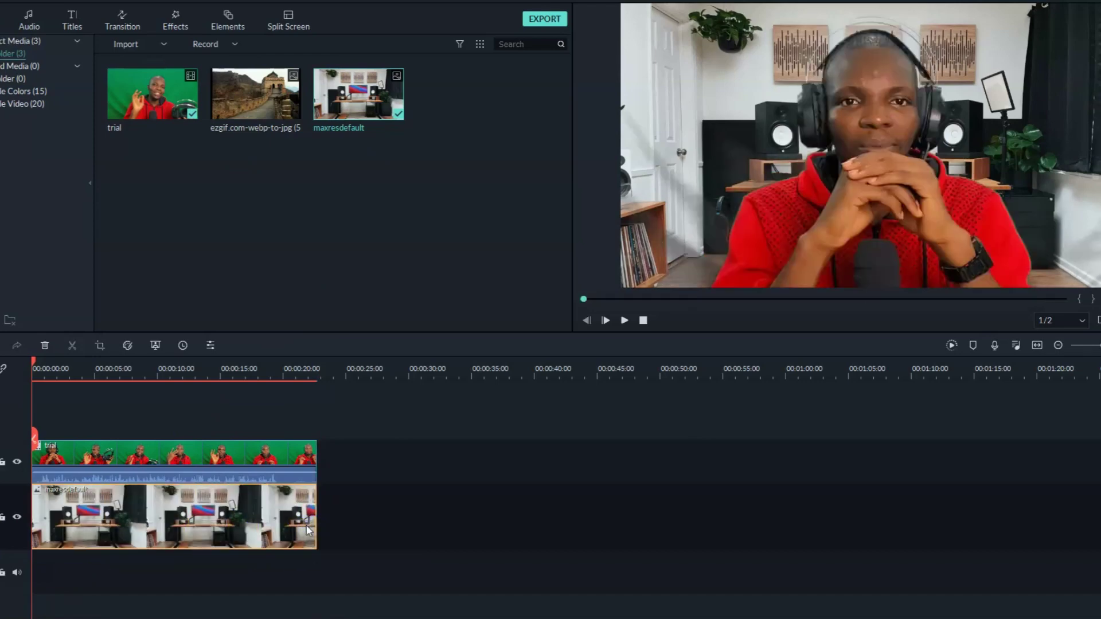
# Step: Play the video from 00:00 to preview the speaker in the studio room
pyautogui.click(82, 368)
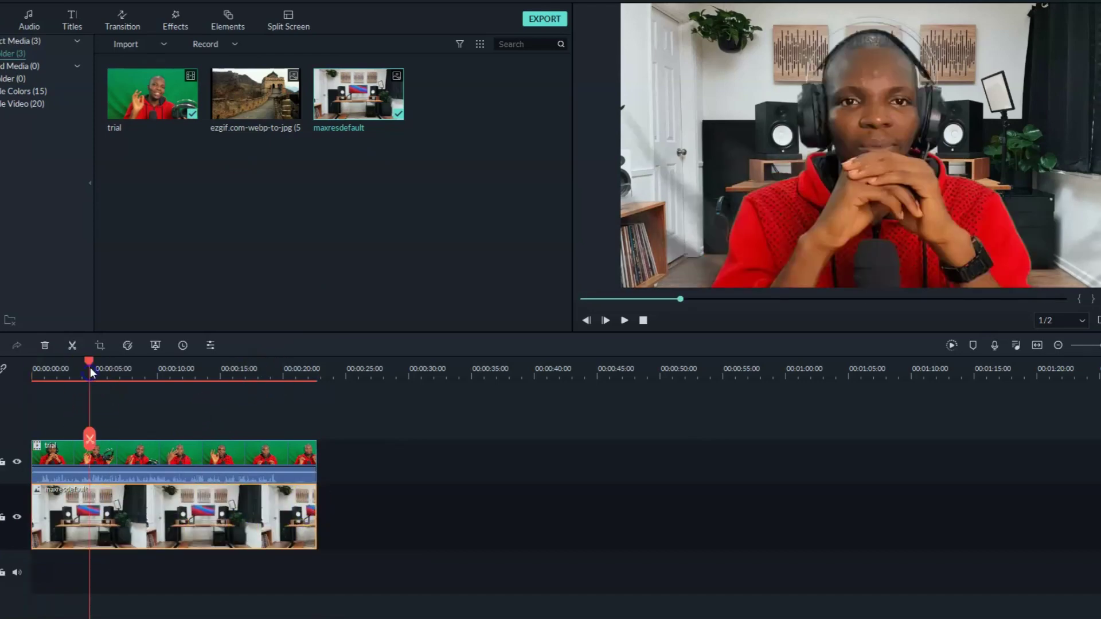
pyautogui.click(27, 347)
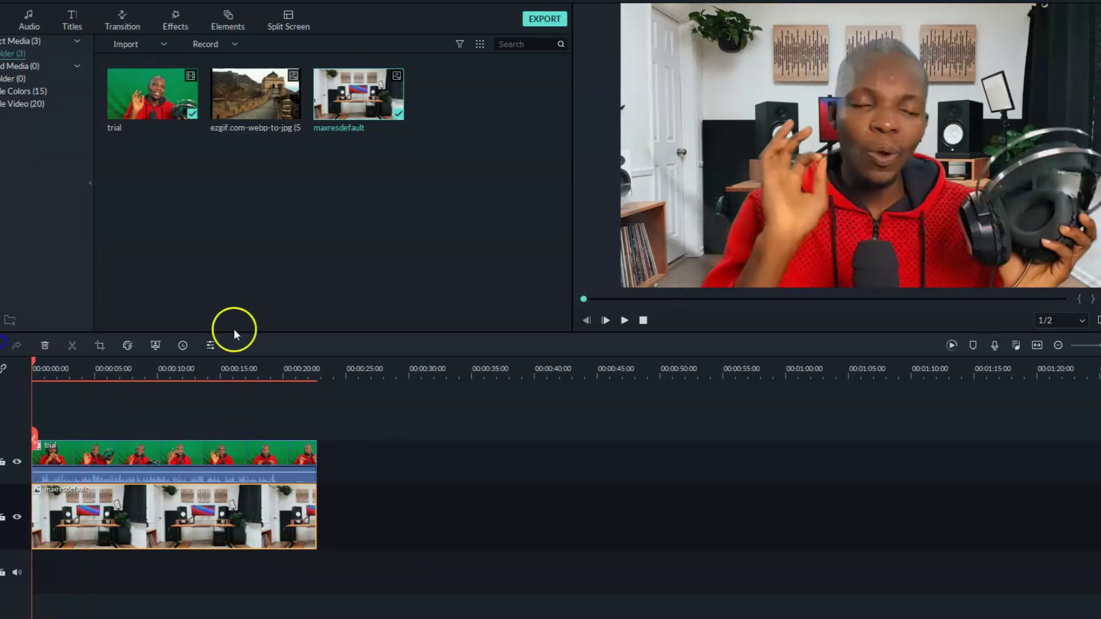
pyautogui.click(624, 320)
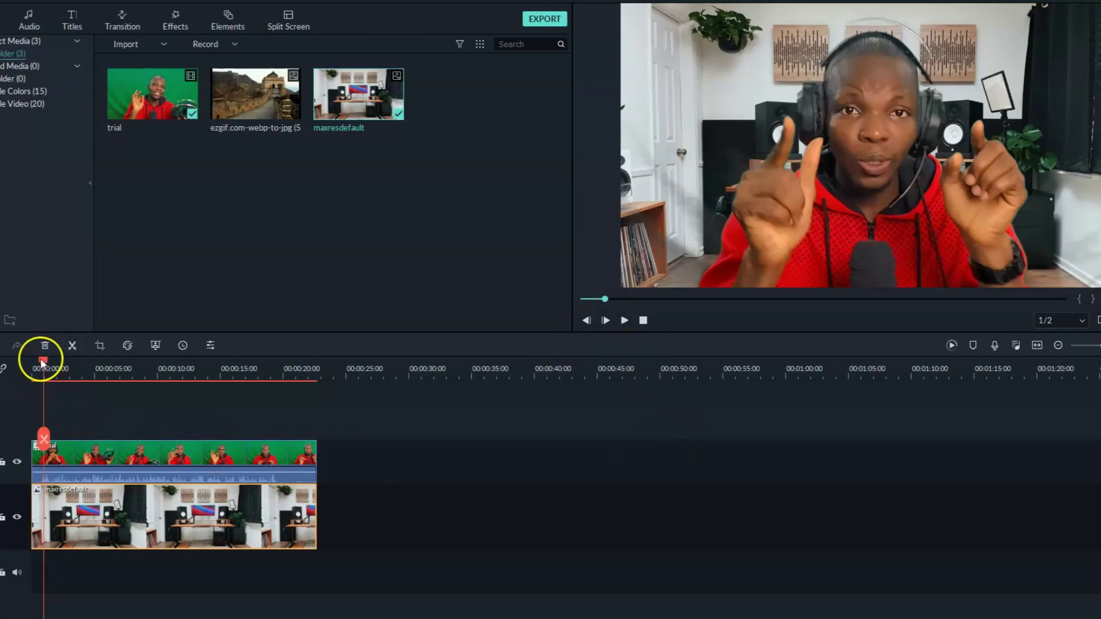
pyautogui.moveTo(43, 362); pyautogui.dragTo(115, 376)
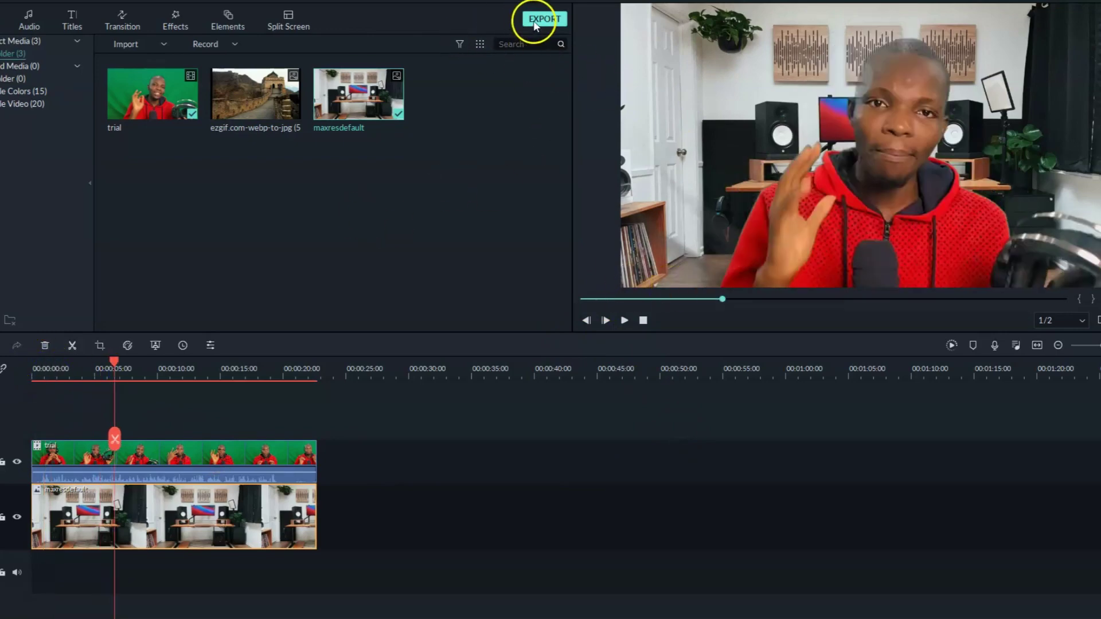